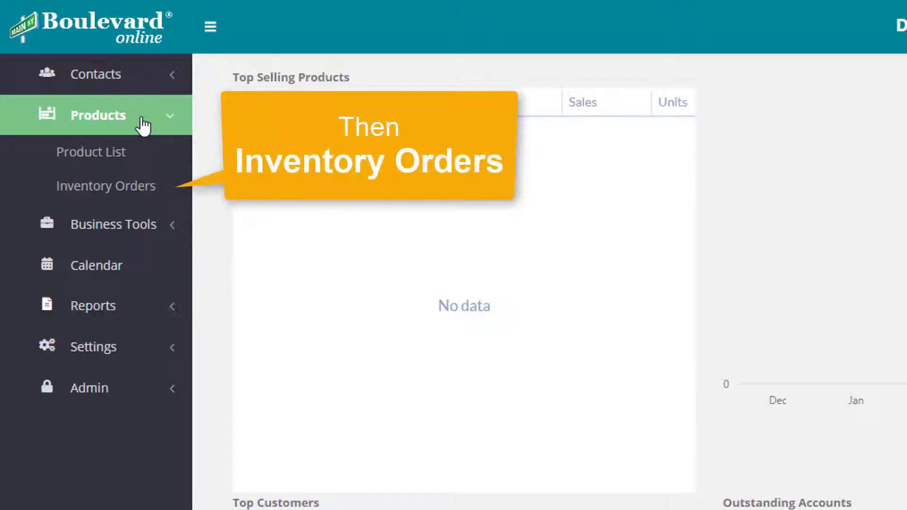
- Create a new inventory order with the description BASE INVENTORY
left_click(159, 189)
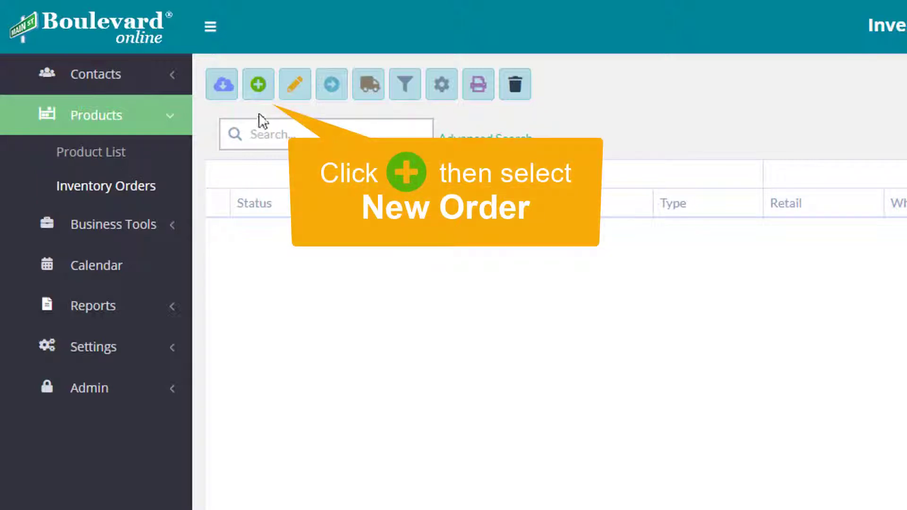
left_click(263, 87)
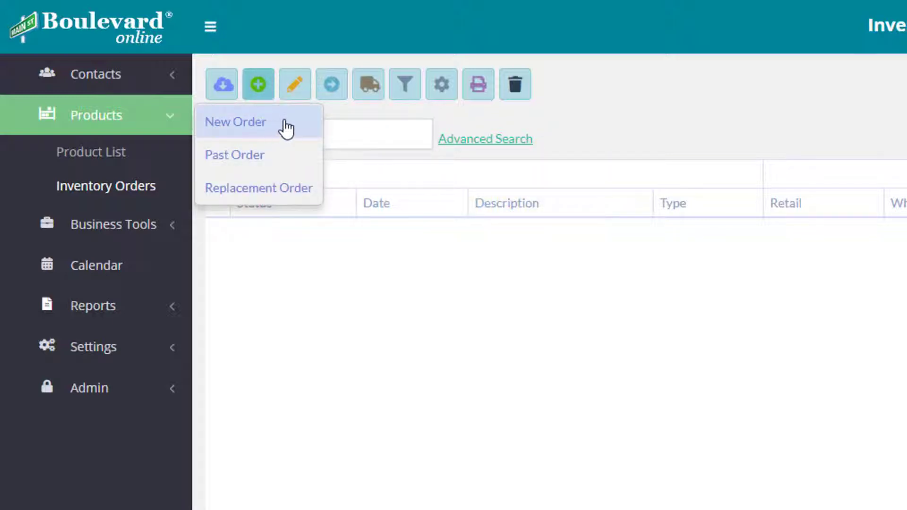
left_click(286, 124)
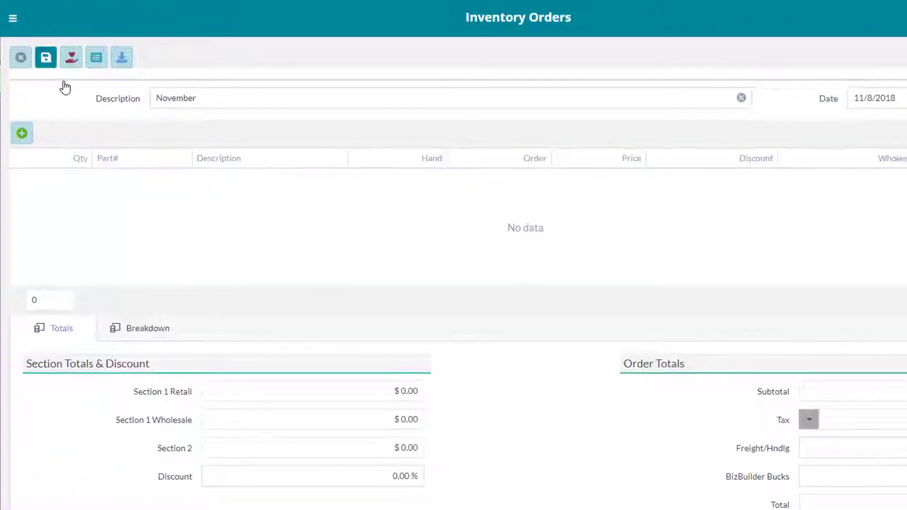
left_click_drag(199, 98, 154, 96)
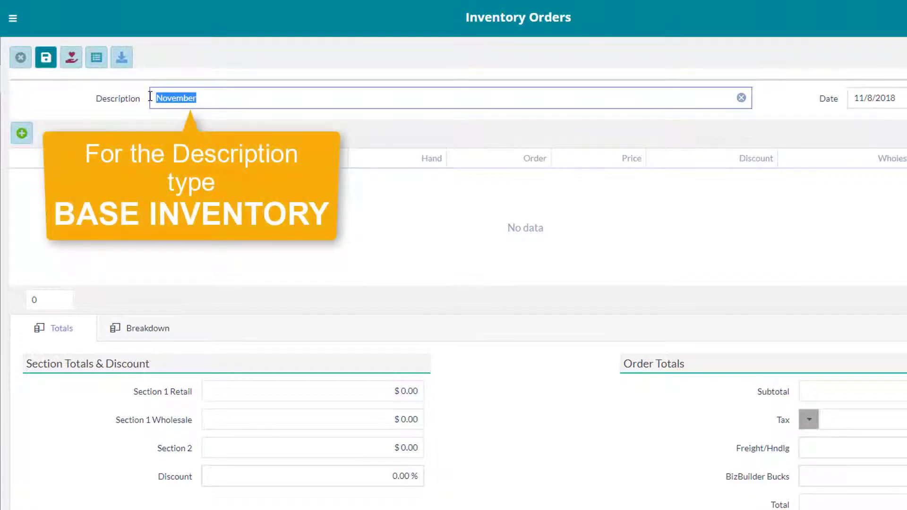
type("BASE INVENTORY")
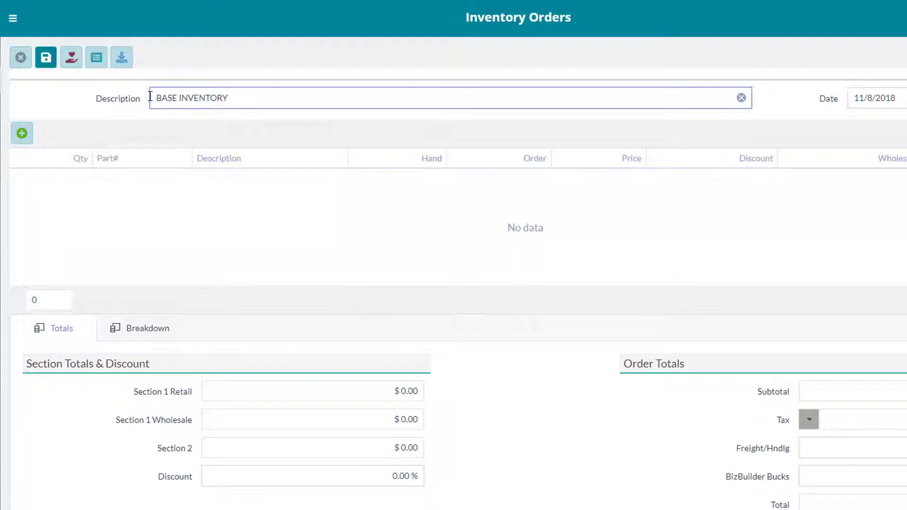
- Fill the order with quantity 1 for each of the first five Winter 2018 products, Biscotti through Cashmere Haze, and save it
left_click(97, 61)
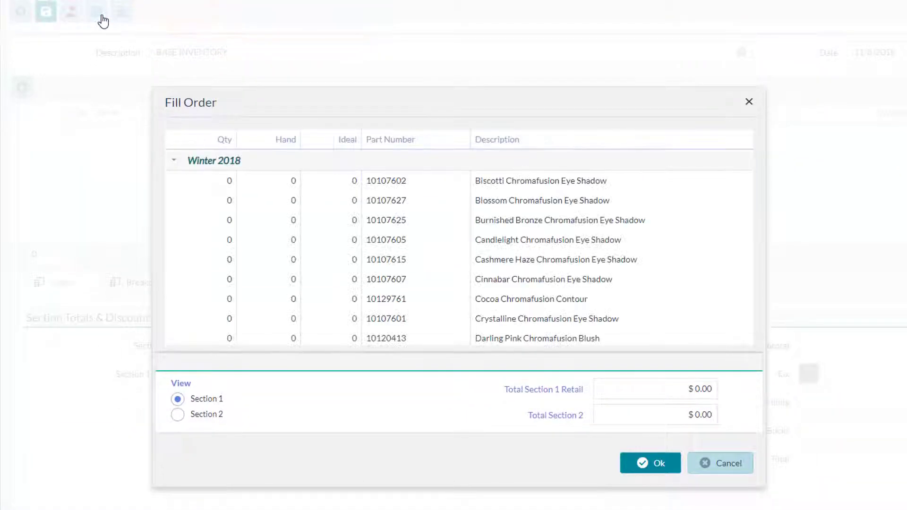
left_click(221, 182)
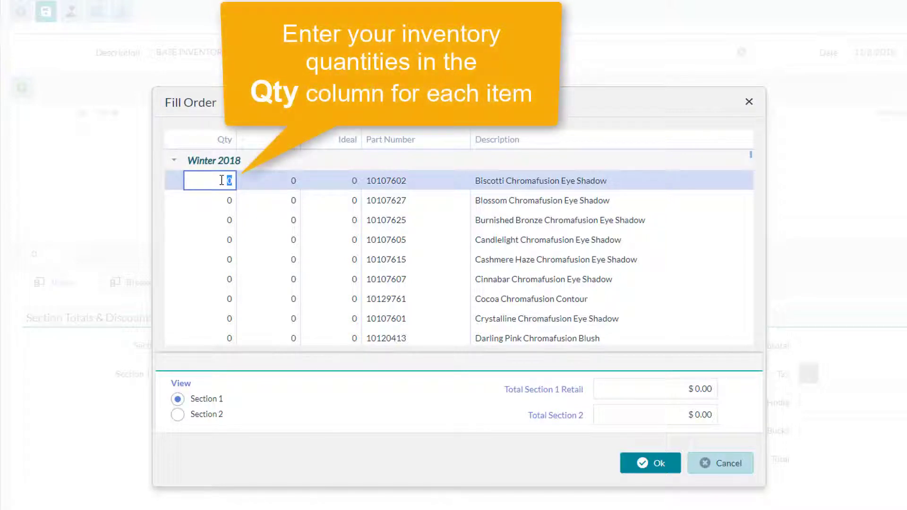
type("1")
key("Down")
type("1")
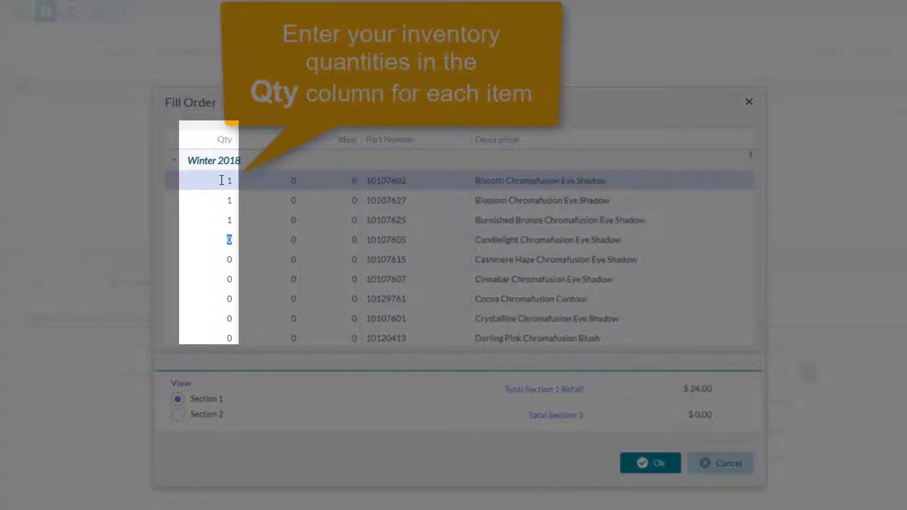
type("1")
key("Down")
type("1")
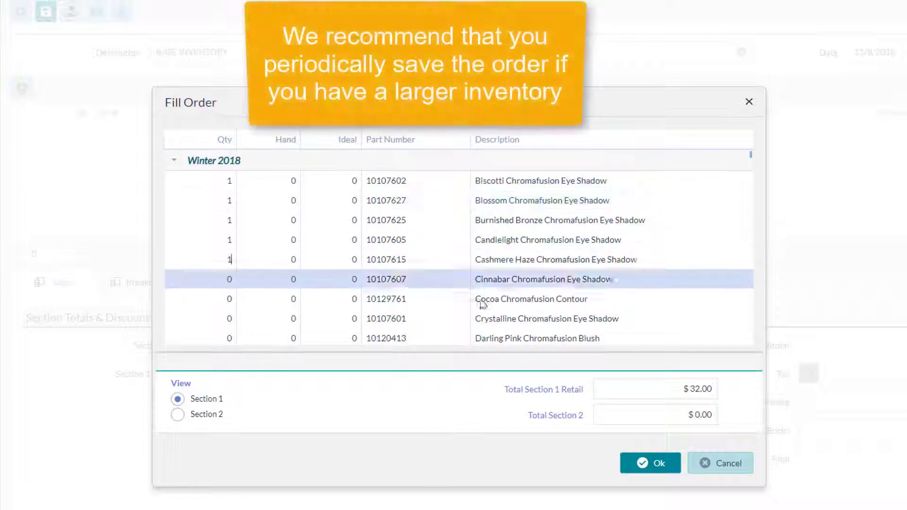
left_click(660, 467)
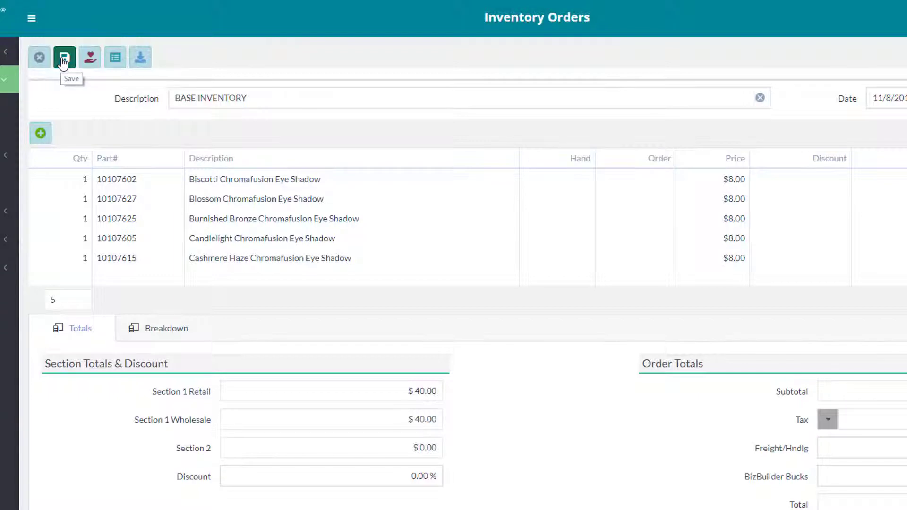
left_click(65, 59)
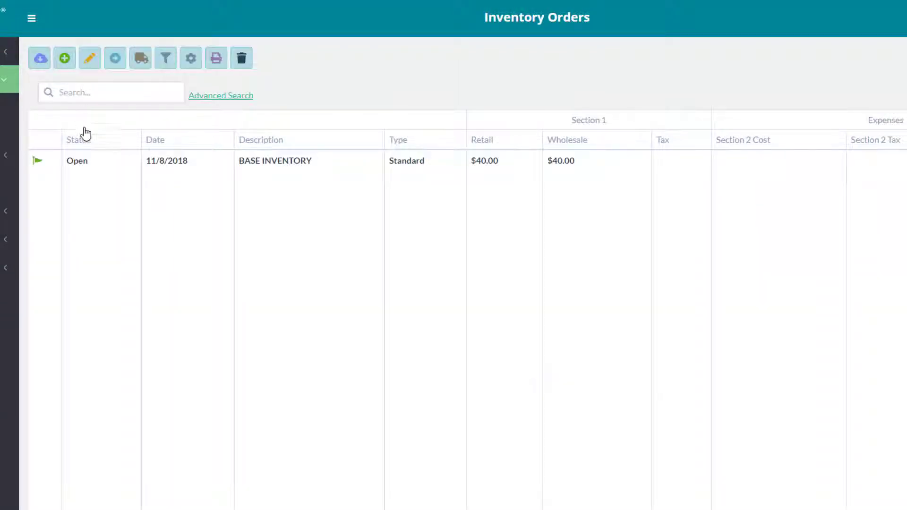
- Reopen the saved BASE INVENTORY order for editing and bring up its Fill Order product list
left_click(86, 163)
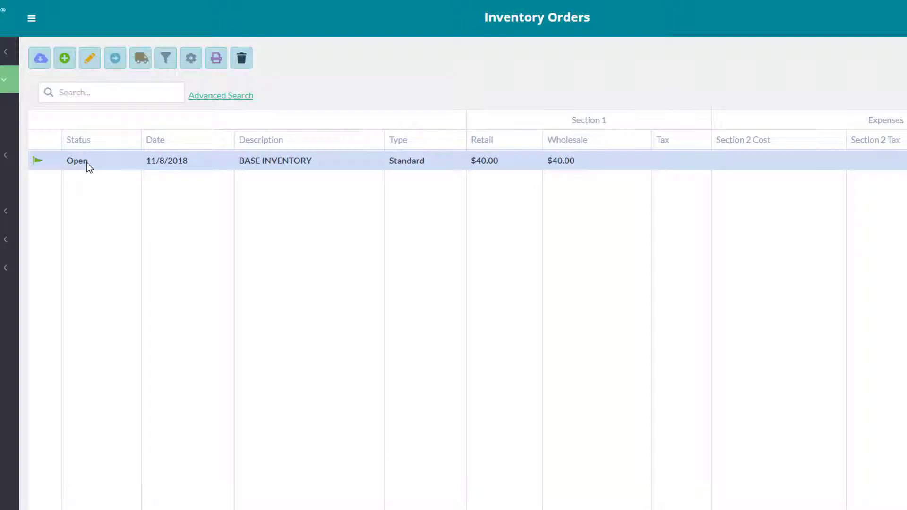
left_click(86, 162)
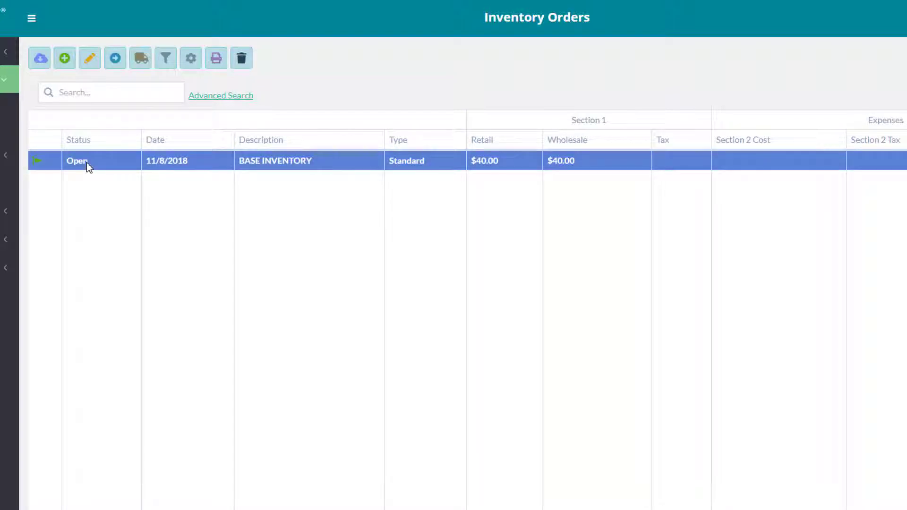
left_click(93, 71)
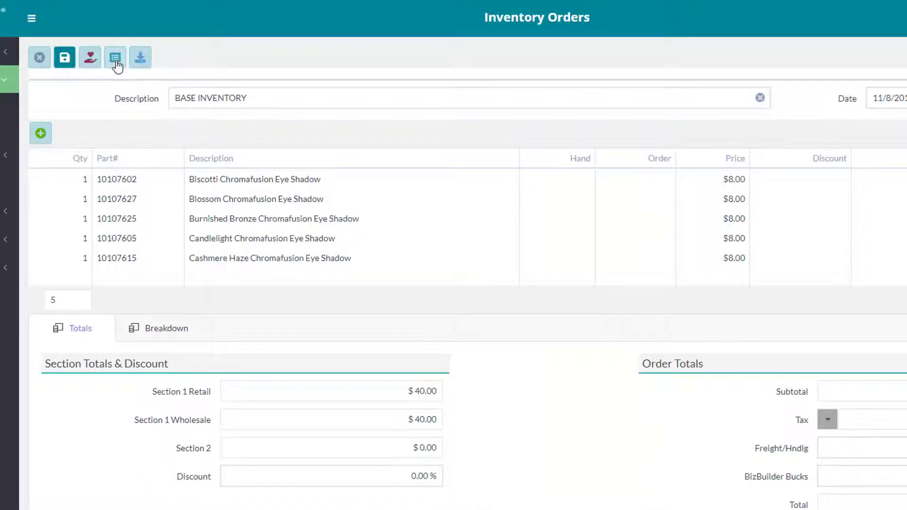
left_click(118, 66)
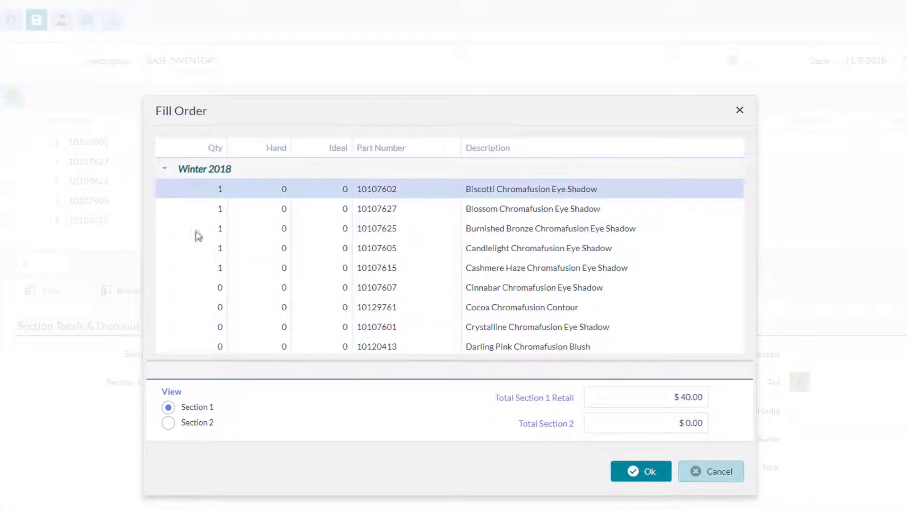
- Add quantities to the order: Cinnabar 1, Cocoa Contour 2, Crystalline 2, Darling Pink Blush 1 and Desert Rose Blush 5
left_click(211, 288)
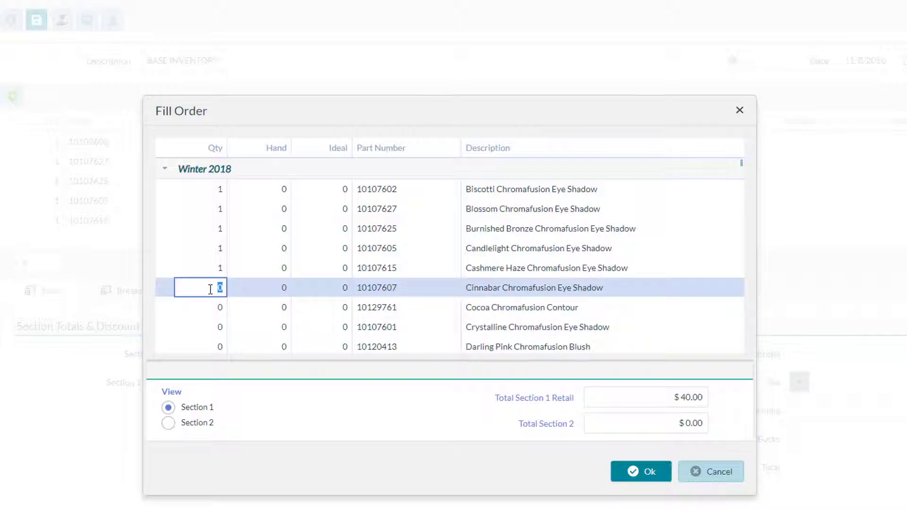
type("2")
key("BackSpace")
type("1")
key("Return")
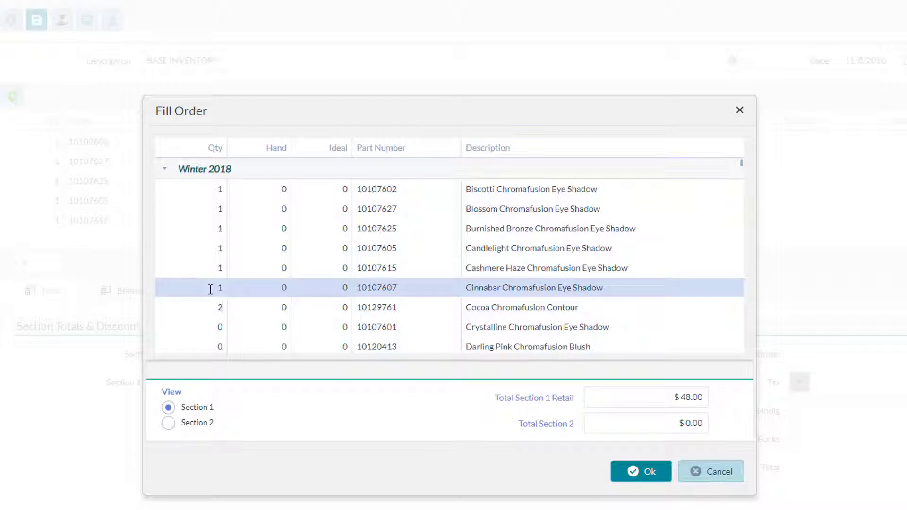
type("2")
key("Return")
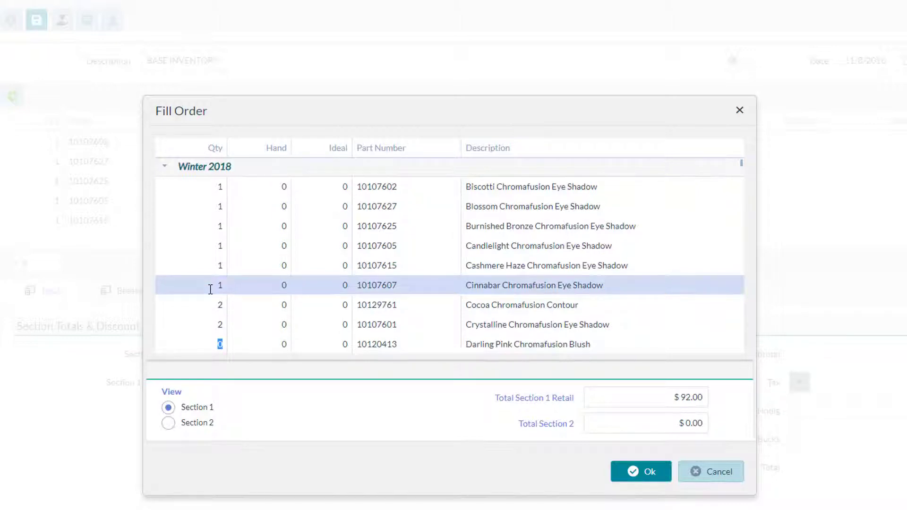
key("Return")
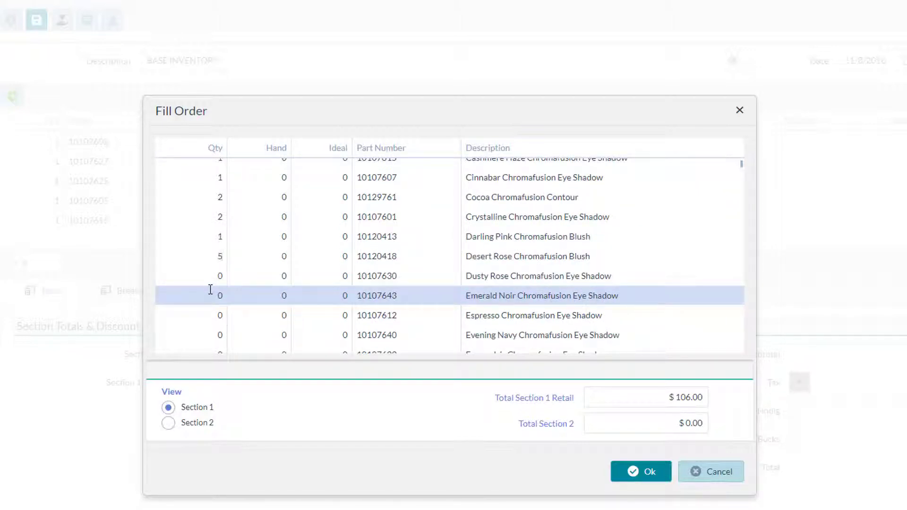
key("Return")
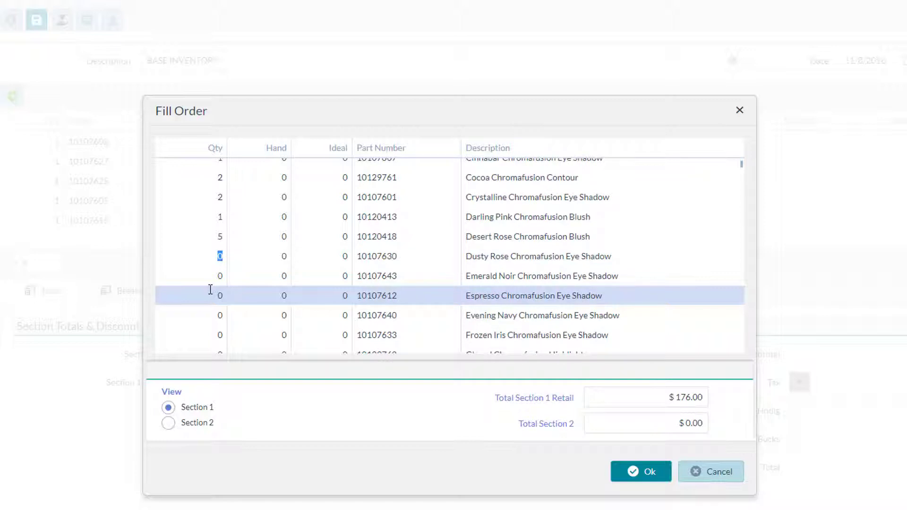
left_click(652, 473)
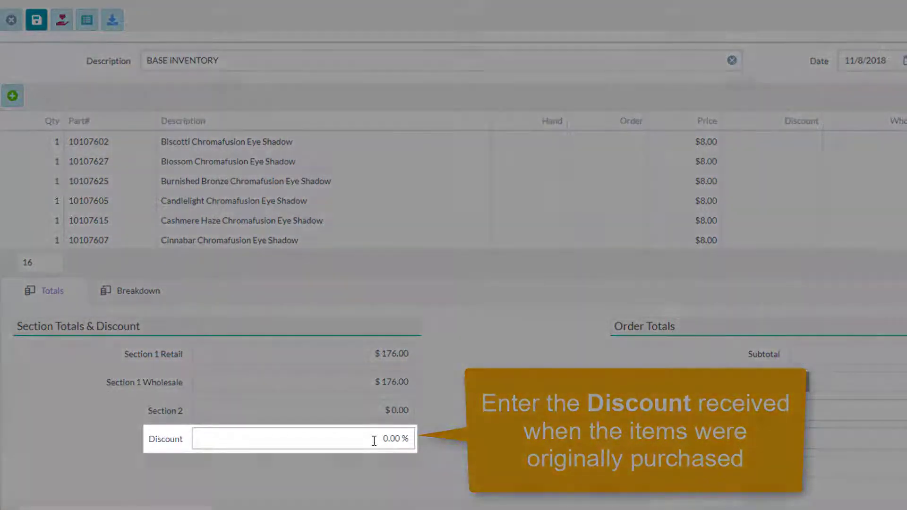
- Set the order's discount to 50% and save the order
left_click(376, 440)
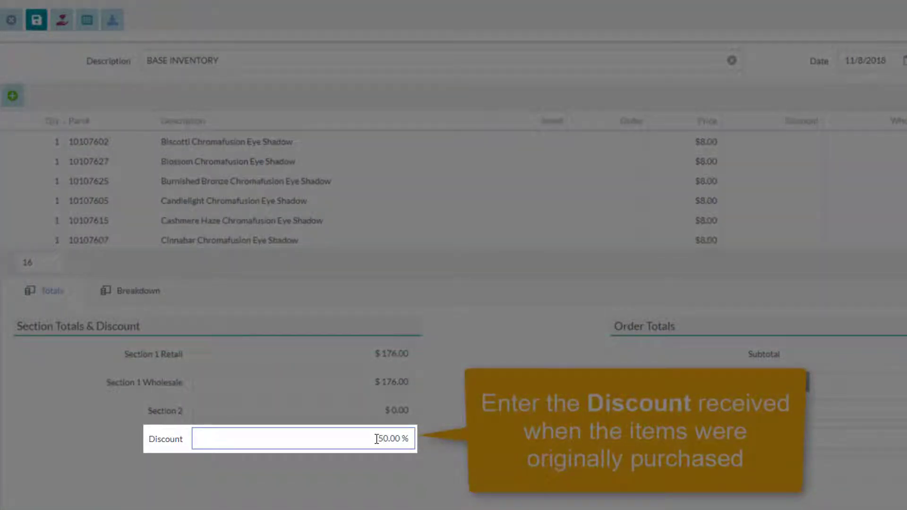
key("Tab")
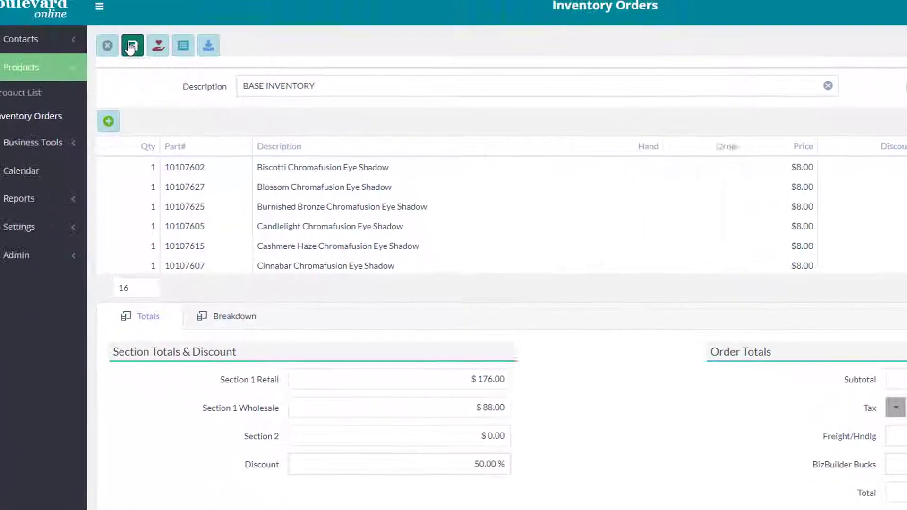
left_click(36, 20)
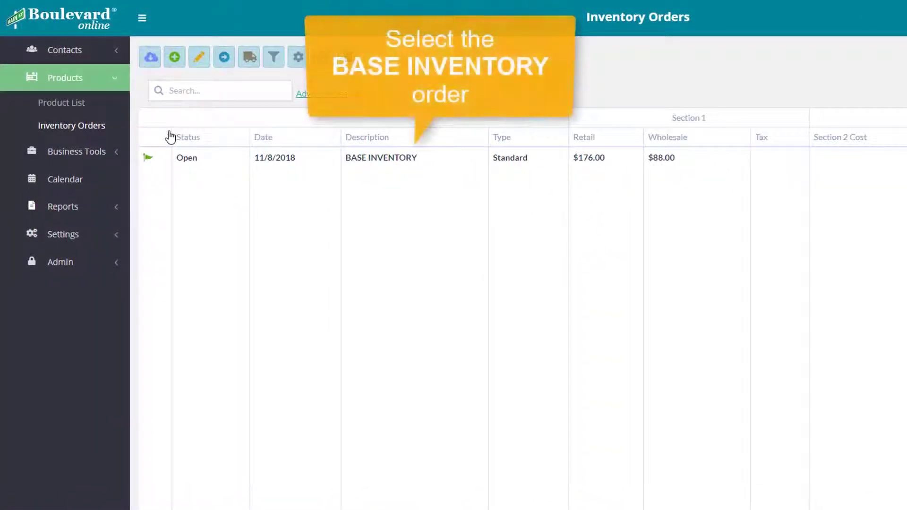
- Place the BASE INVENTORY order, agreeing to add its items to the products' On Order amounts
left_click(181, 157)
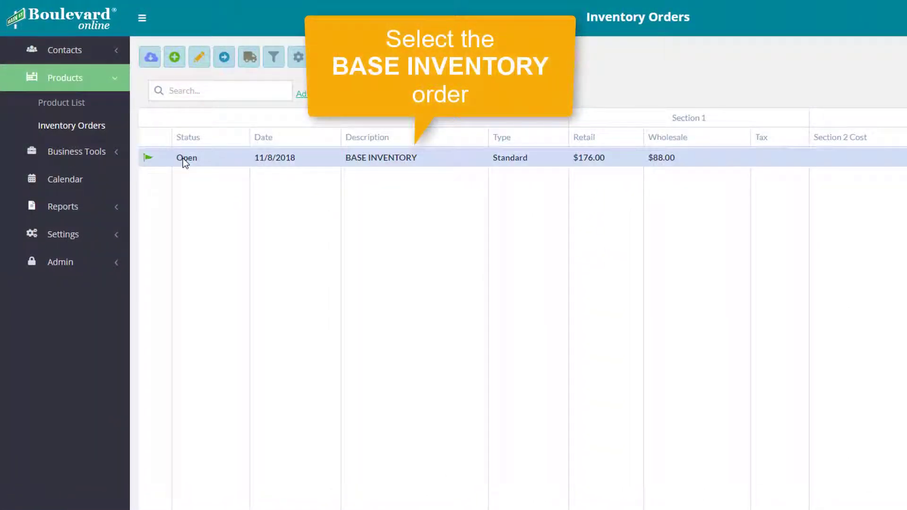
left_click(183, 158)
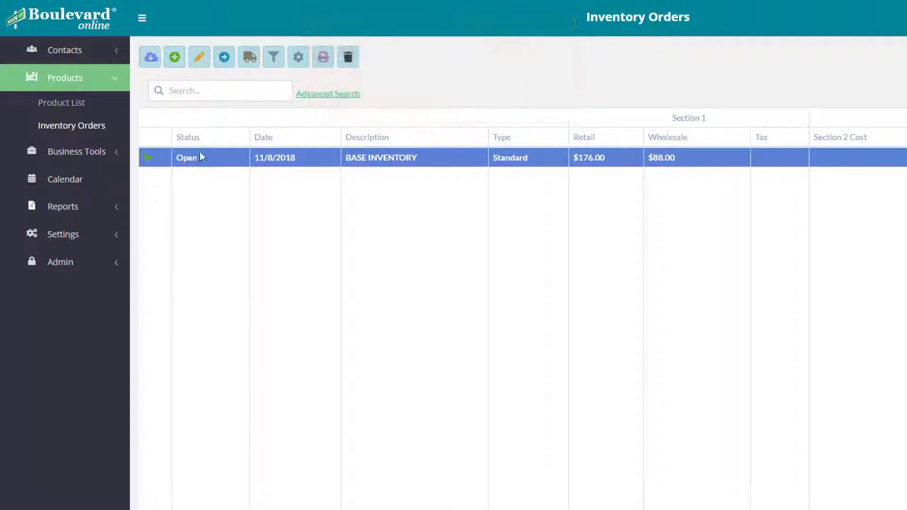
left_click(225, 59)
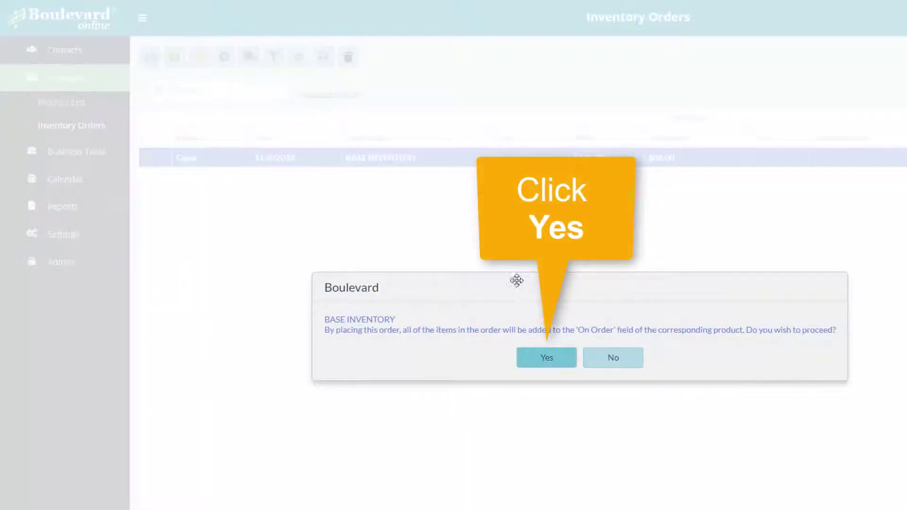
left_click(538, 363)
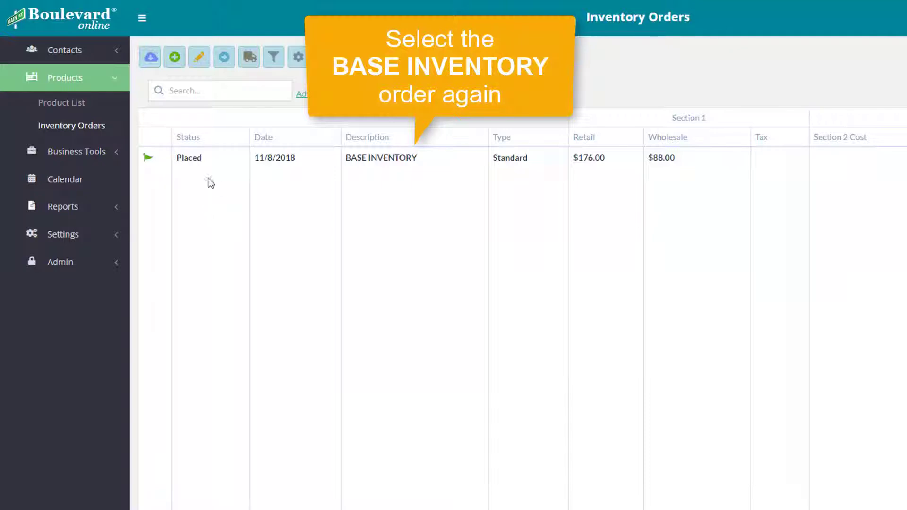
- Receive the placed BASE INVENTORY order with all ordered quantities marked as received
left_click(205, 163)
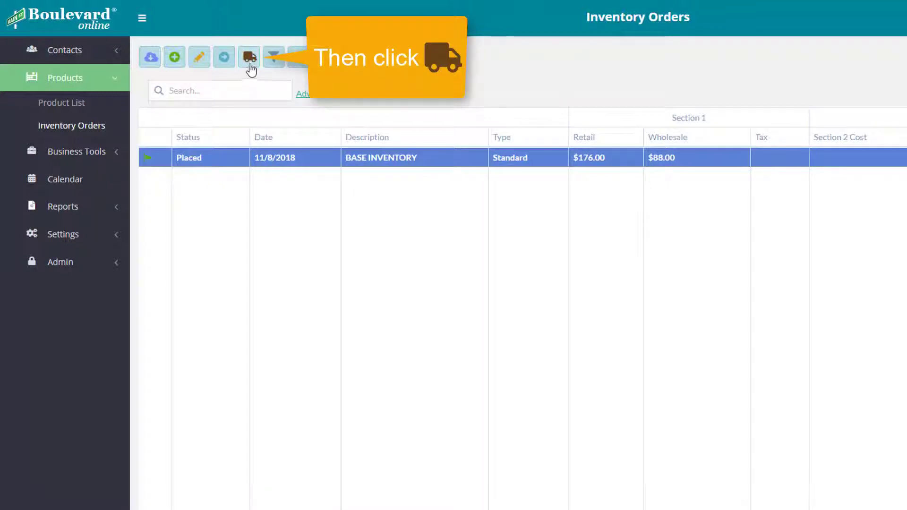
left_click(250, 61)
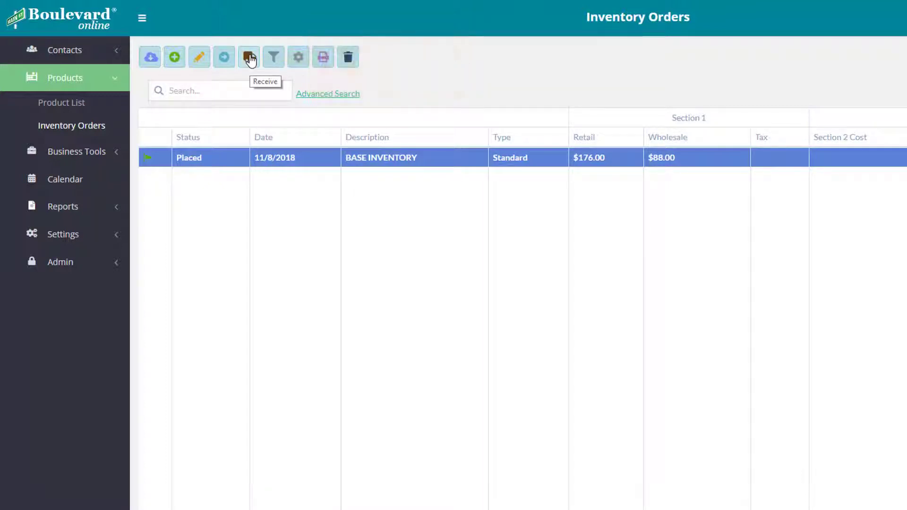
left_click(250, 61)
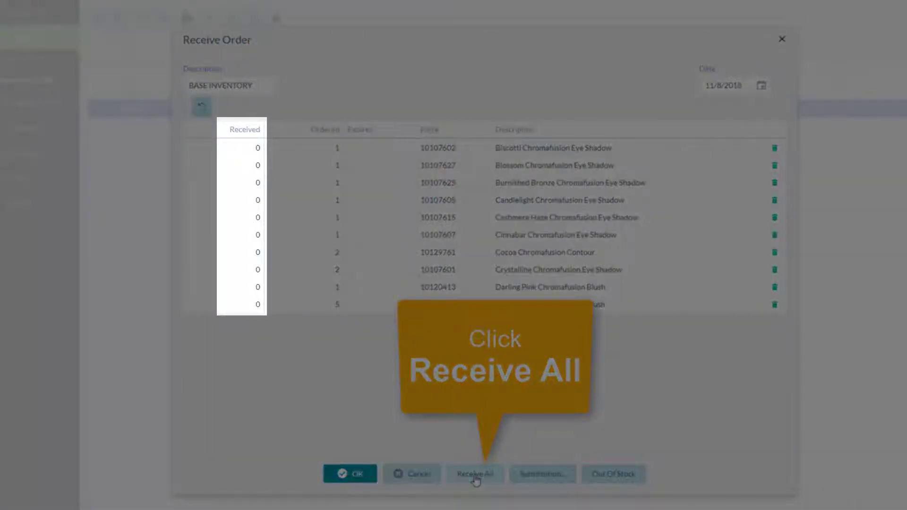
left_click(475, 475)
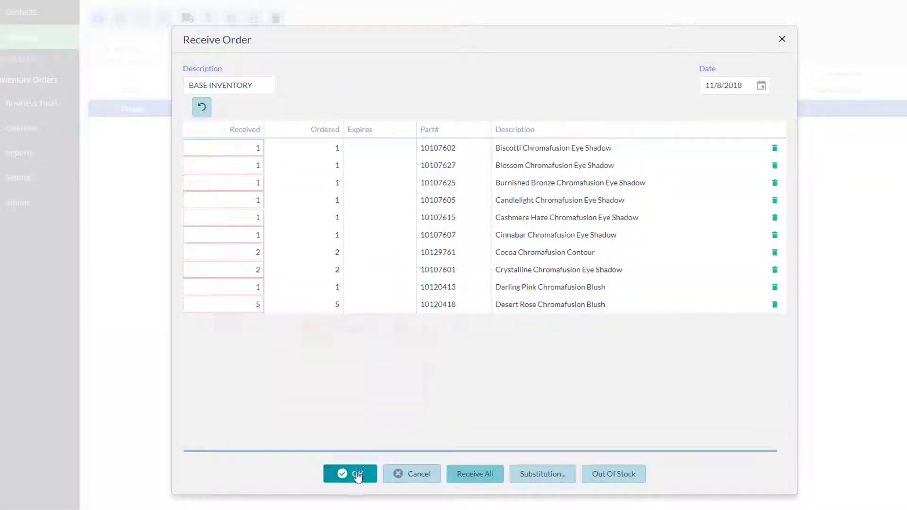
left_click(358, 475)
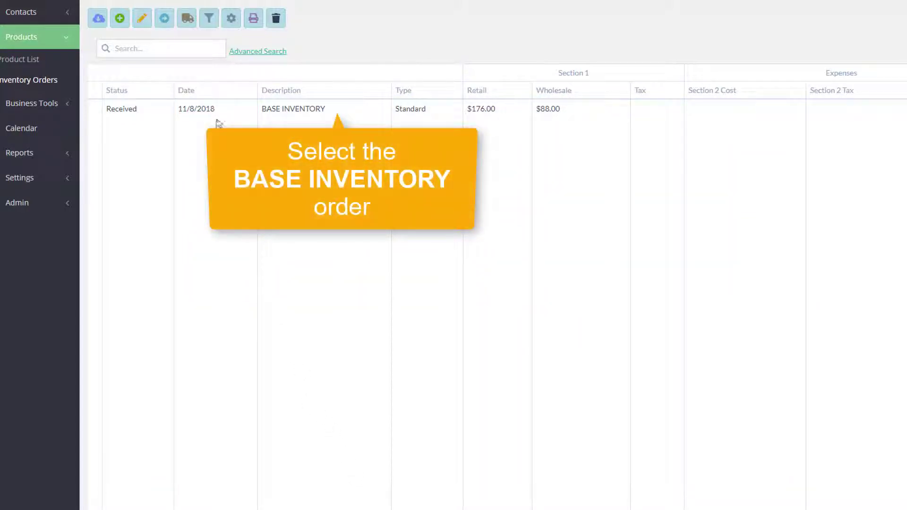
- Delete the received BASE INVENTORY order from the inventory orders list
left_click(215, 111)
left_click(215, 110)
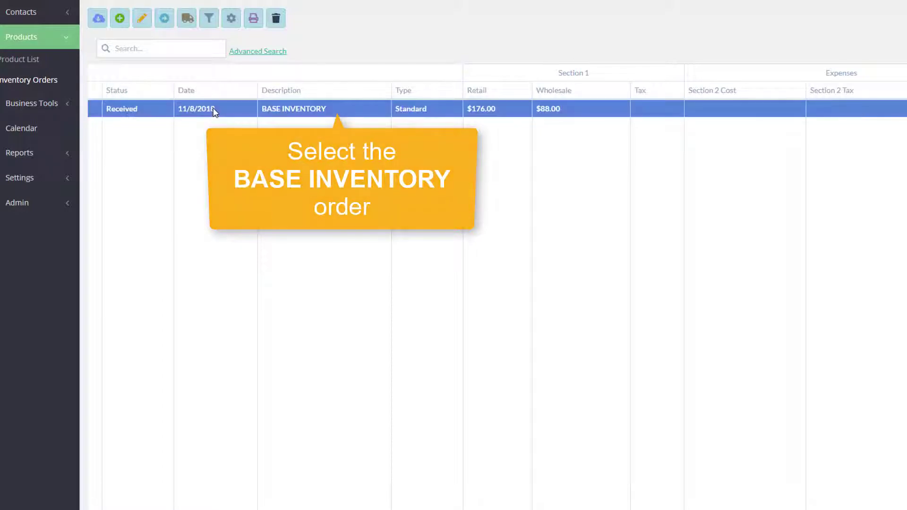
left_click(277, 19)
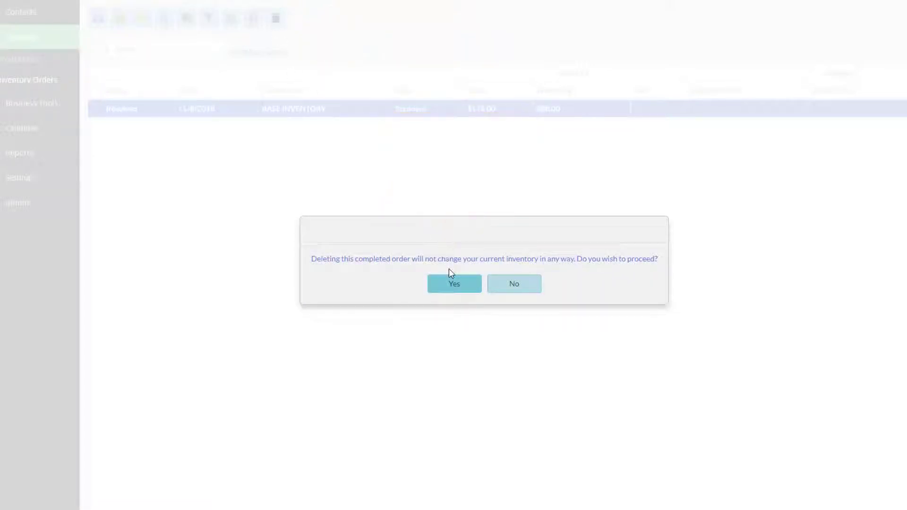
left_click(451, 286)
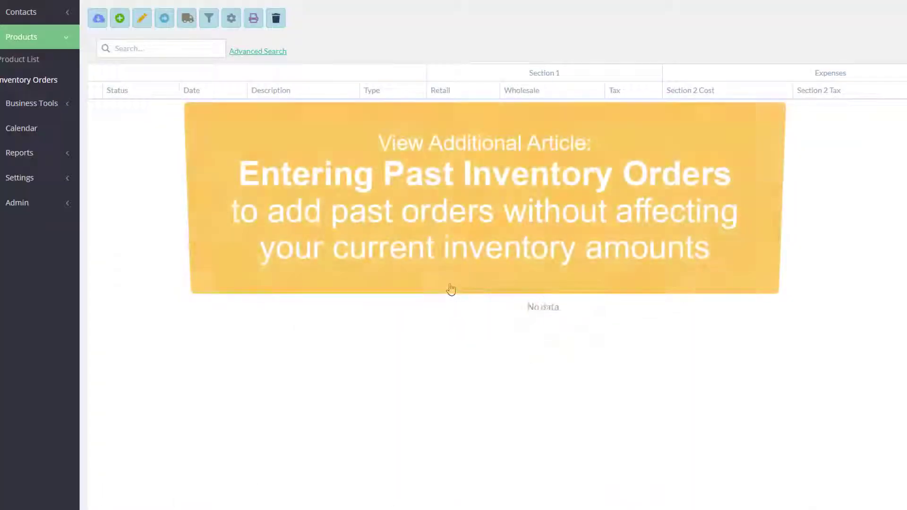